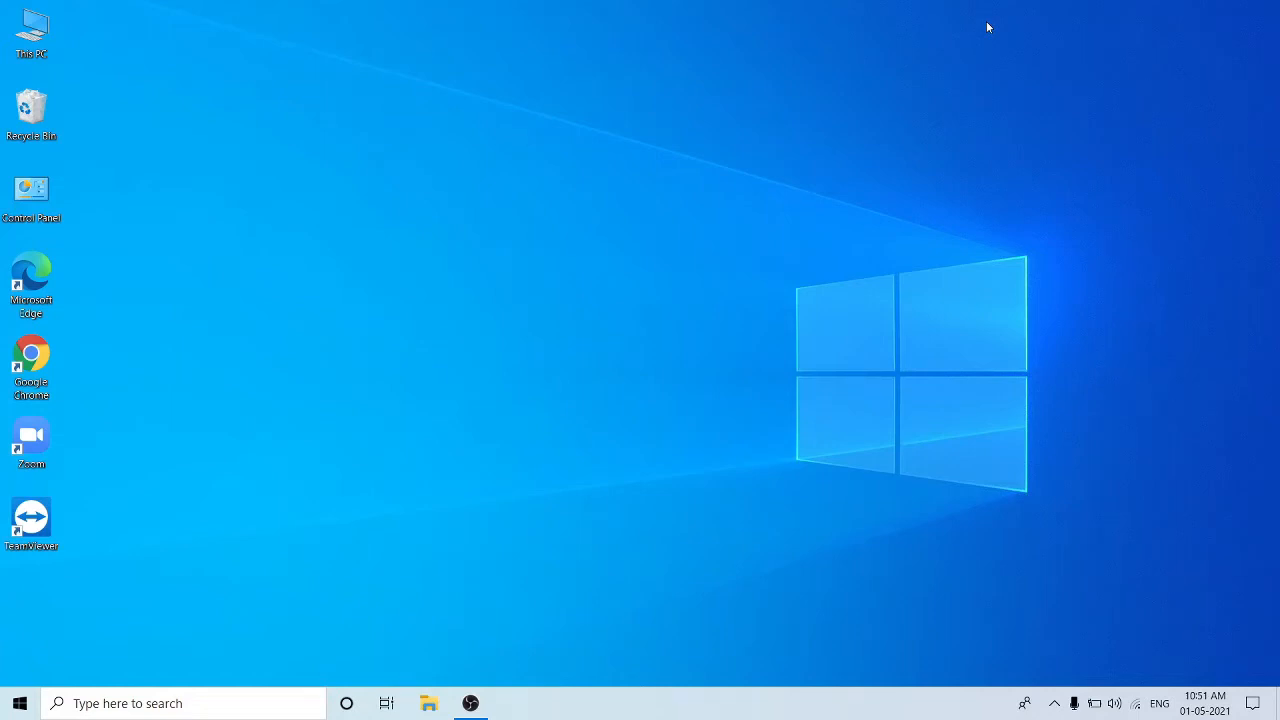
- Launch Chrome and search Google for 'clearbit chrome extension'
{"action": "double_click", "coordinate": [45, 358]}
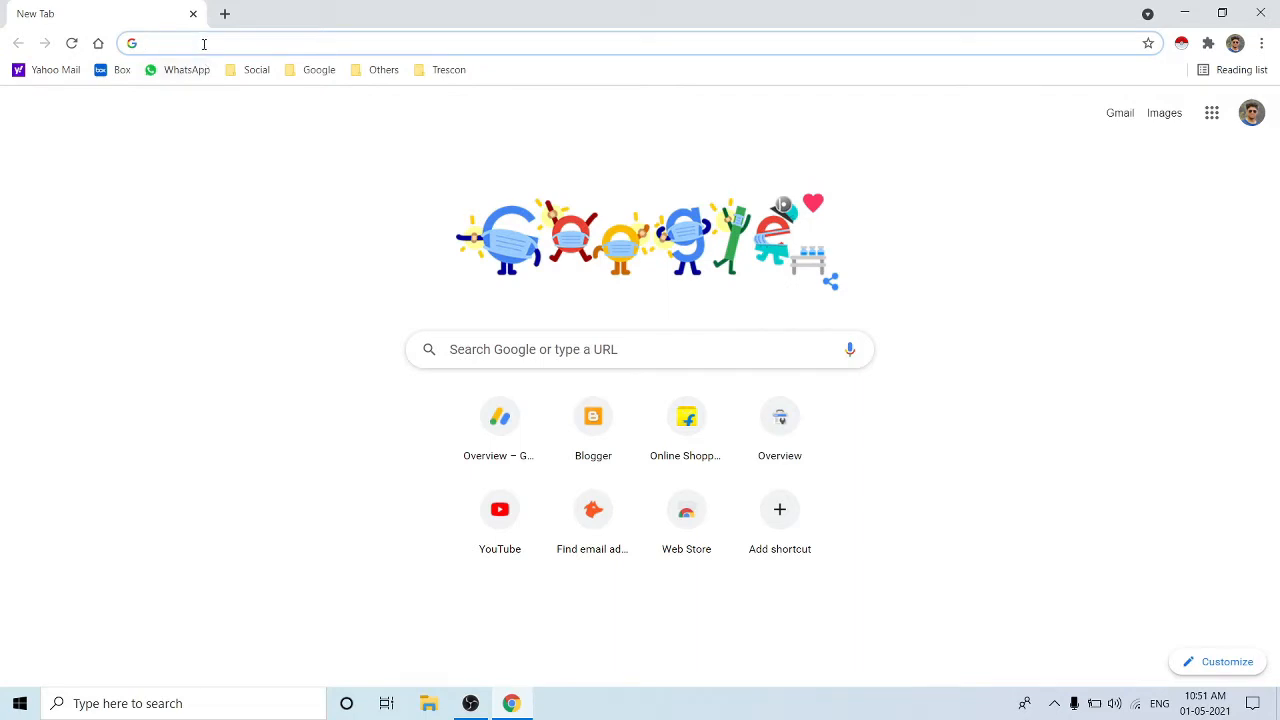
{"action": "type", "text": "clea"}
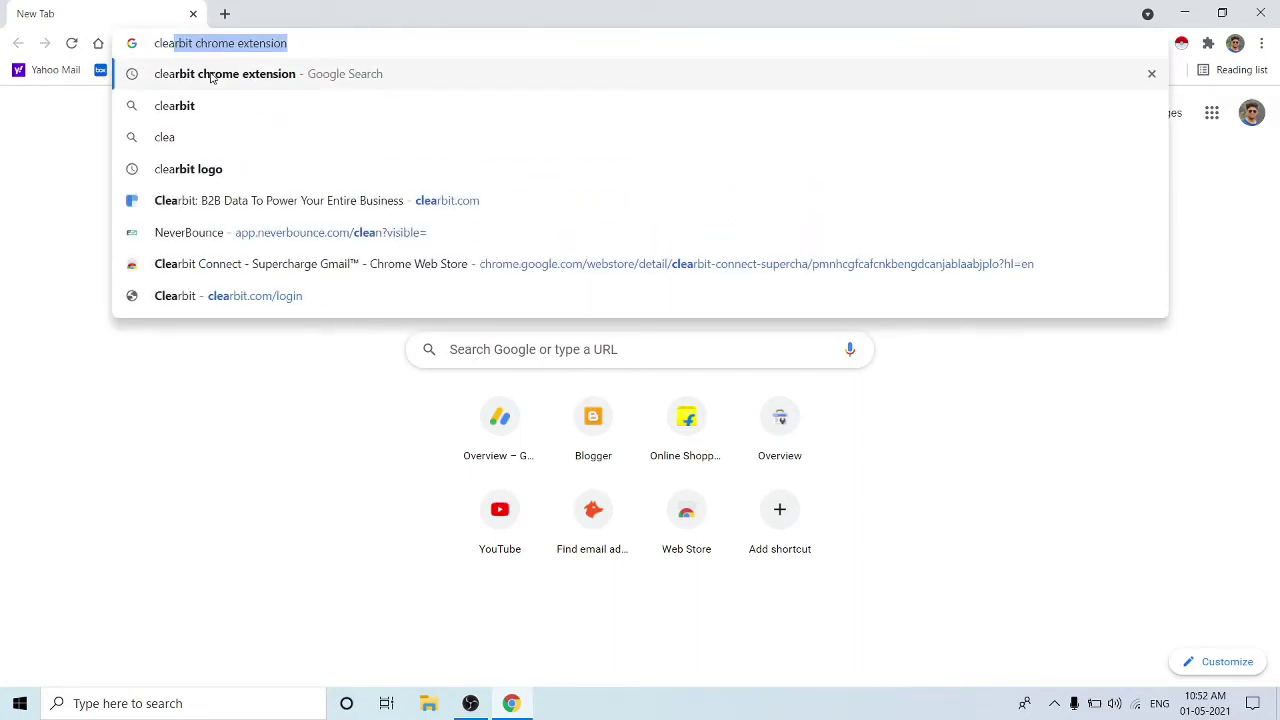
{"action": "key", "text": "Return"}
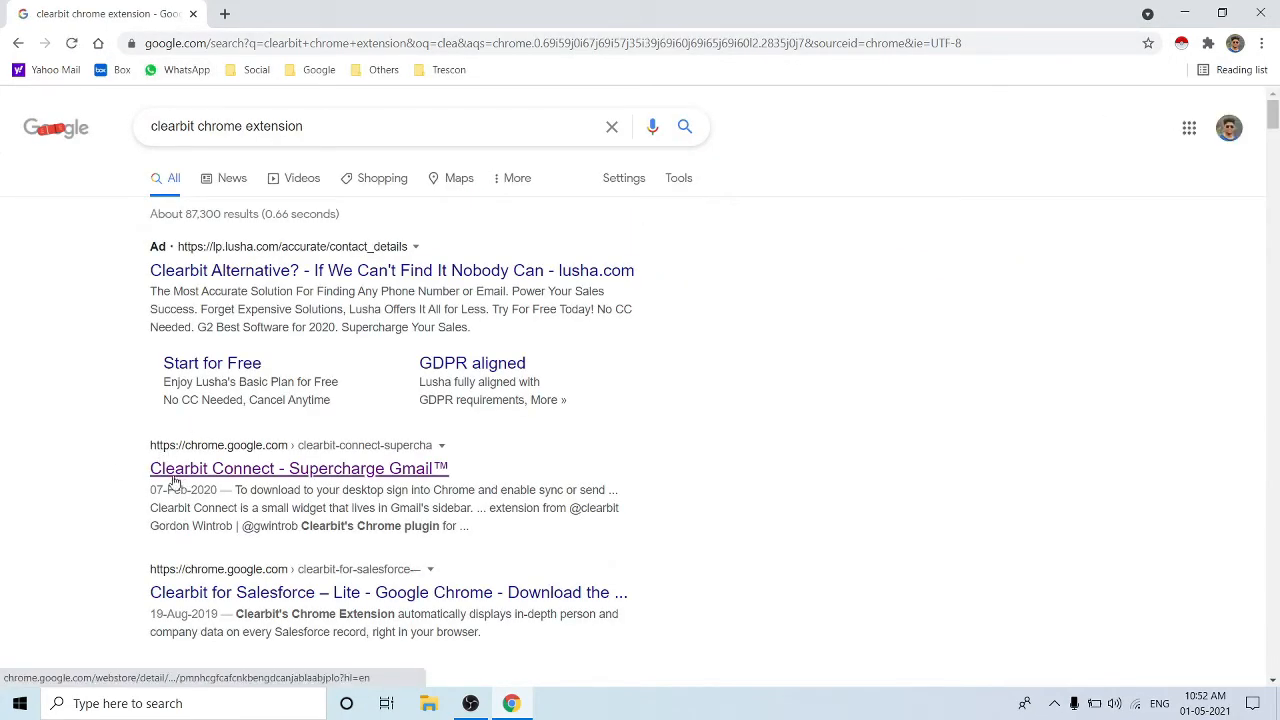
- Add the Clearbit Connect - Supercharge Gmail extension to Chrome from its store page
{"action": "left_click", "coordinate": [296, 468]}
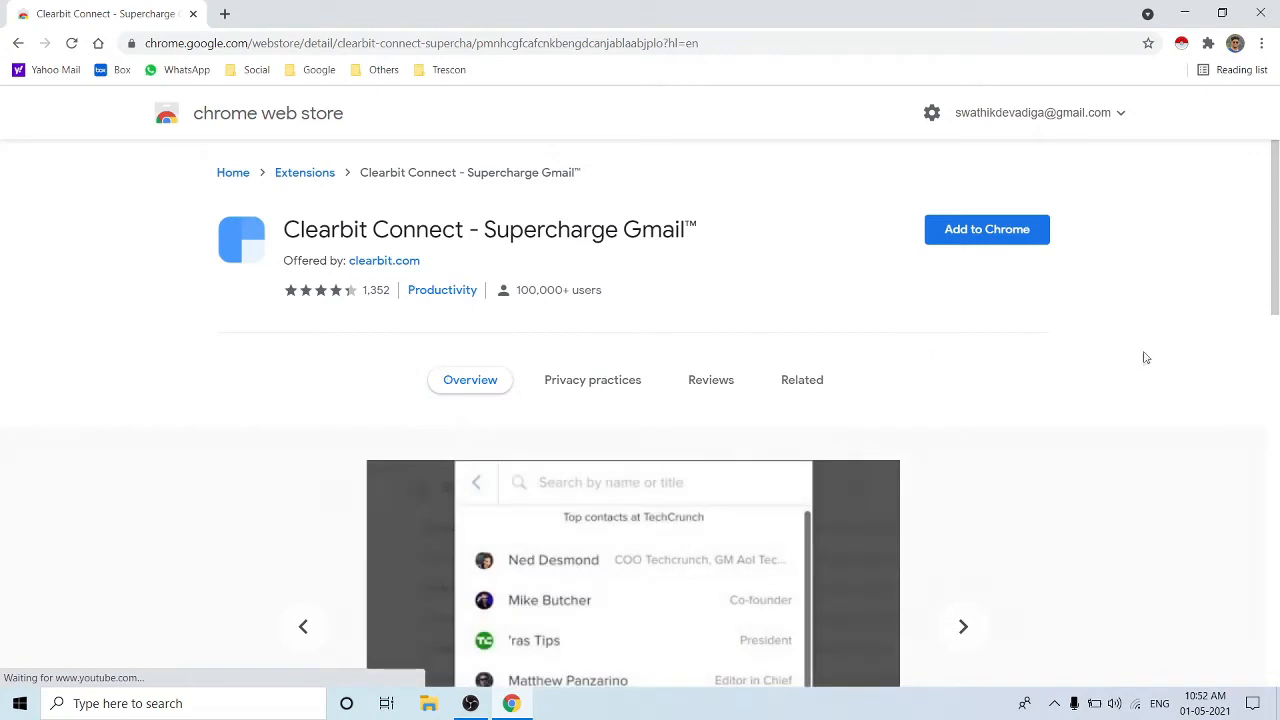
{"action": "left_click", "coordinate": [987, 237]}
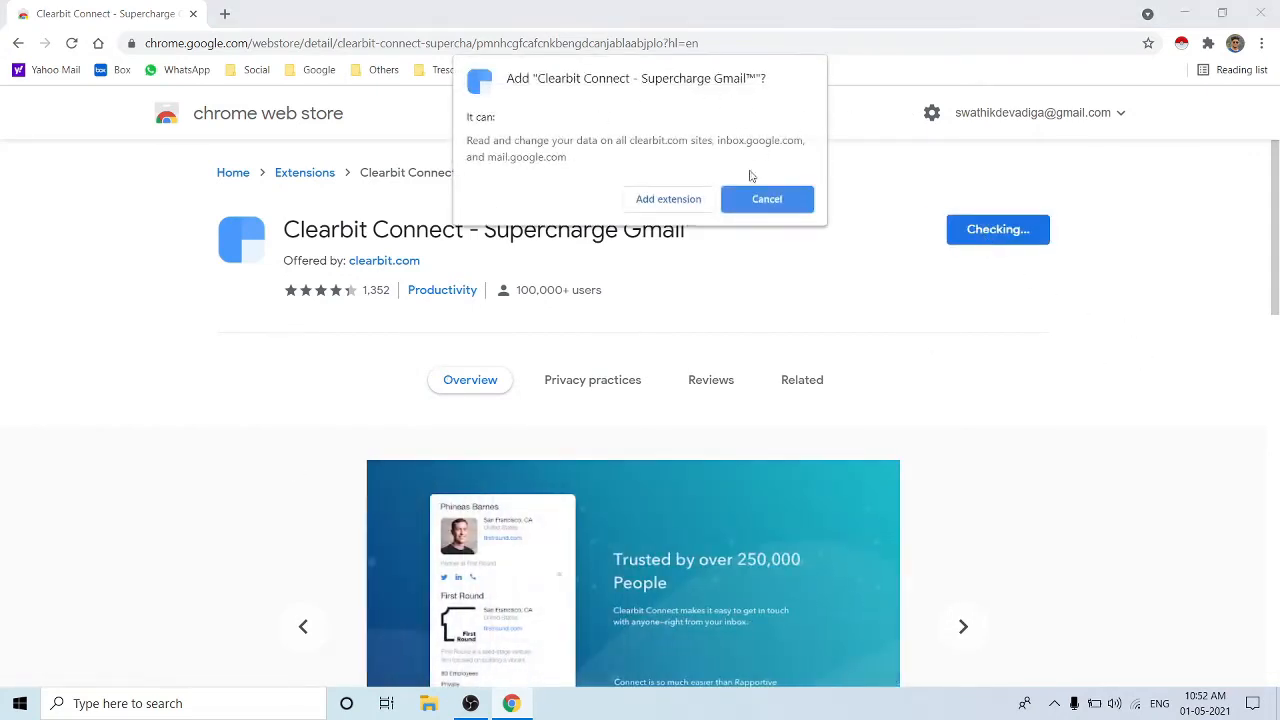
{"action": "left_click", "coordinate": [668, 198]}
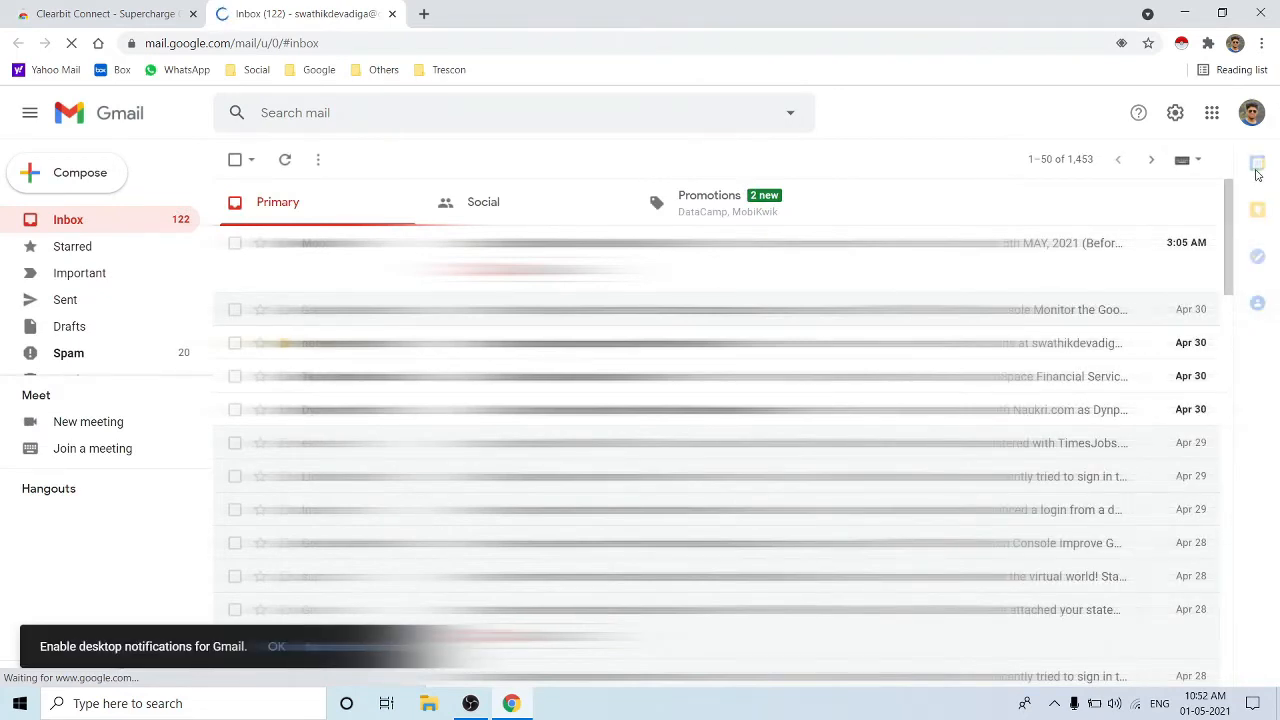
- Show the Clearbit Connect sidebar beside the Gmail inbox, toggling it closed and open again
{"action": "left_click", "coordinate": [1258, 166]}
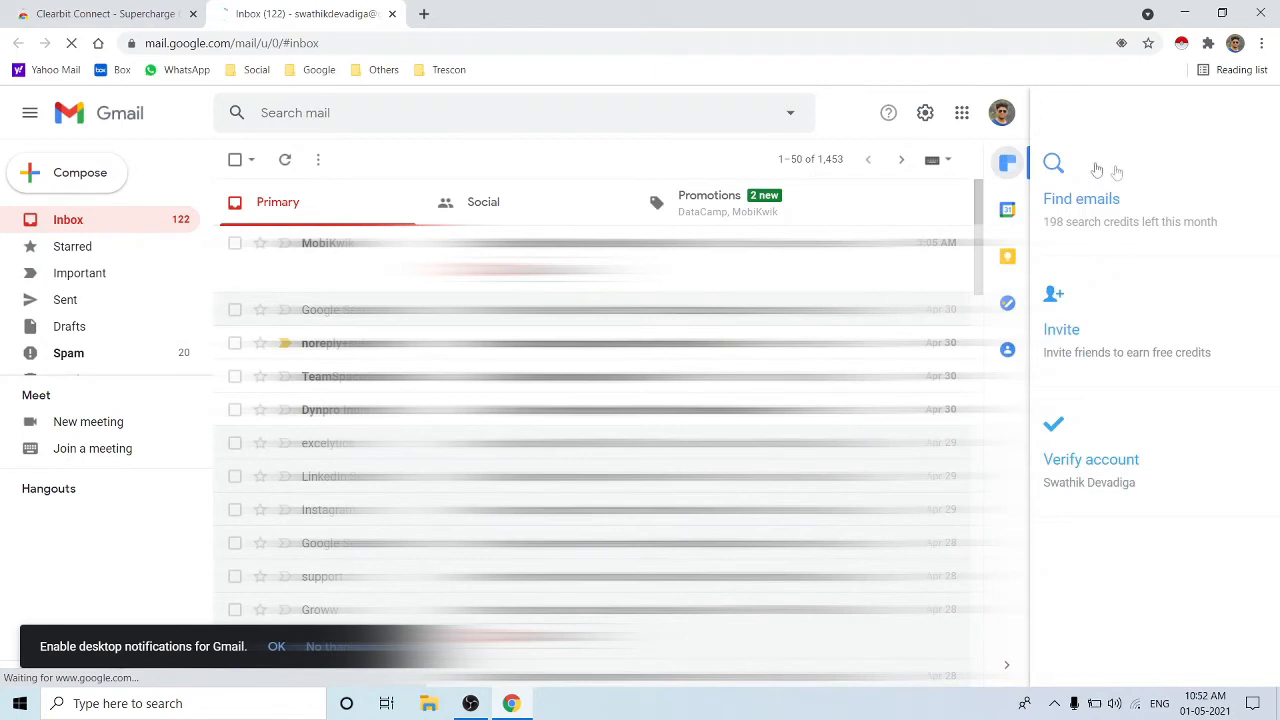
{"action": "left_click", "coordinate": [1008, 165]}
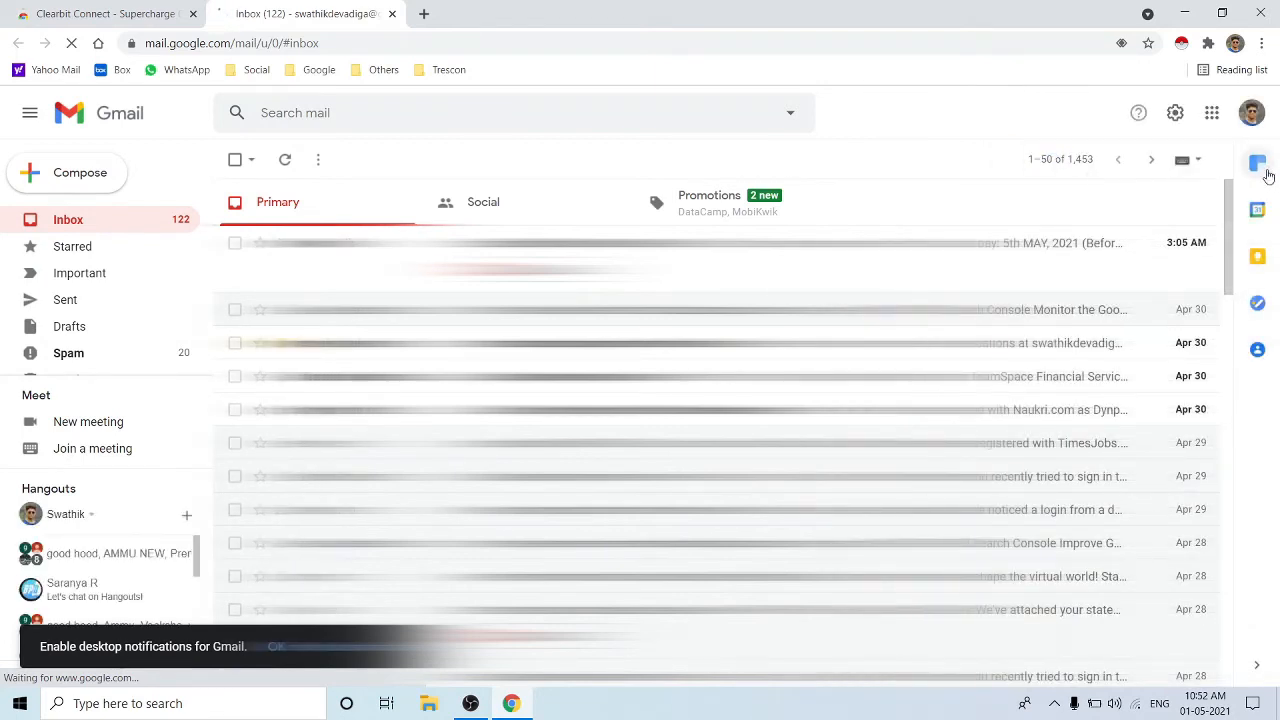
{"action": "left_click", "coordinate": [1258, 163]}
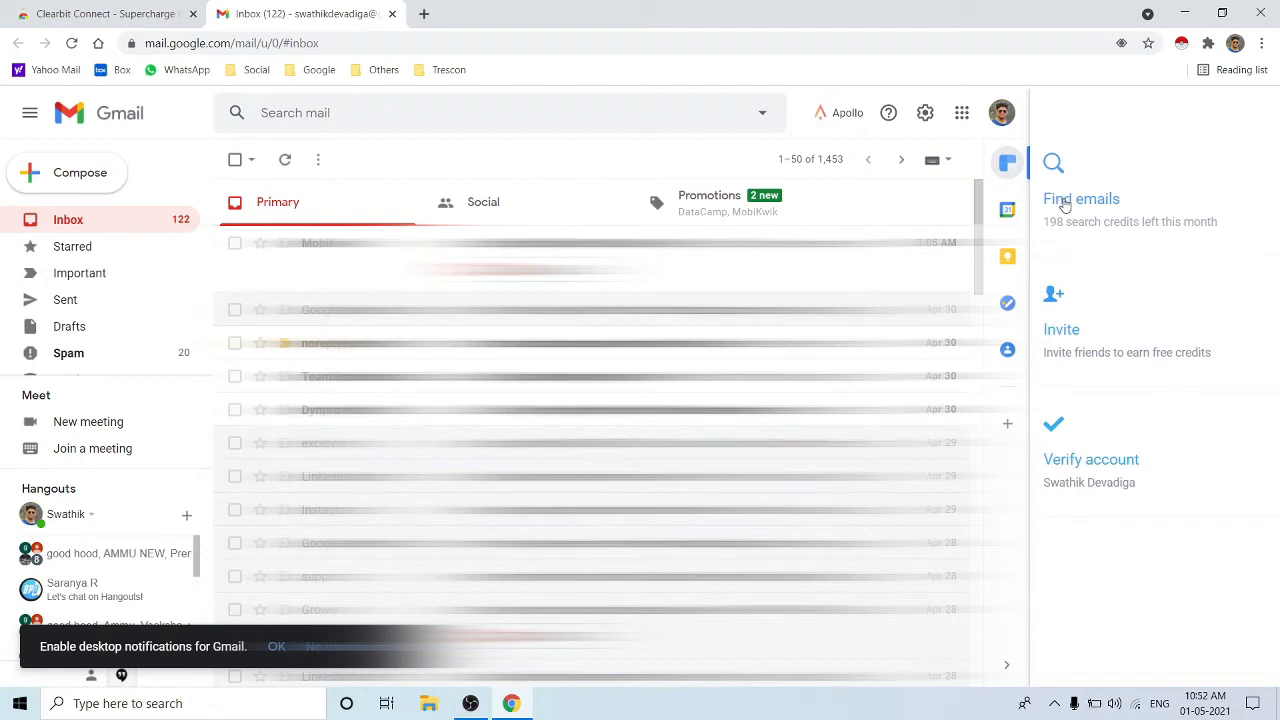
{"action": "left_click", "coordinate": [1064, 204]}
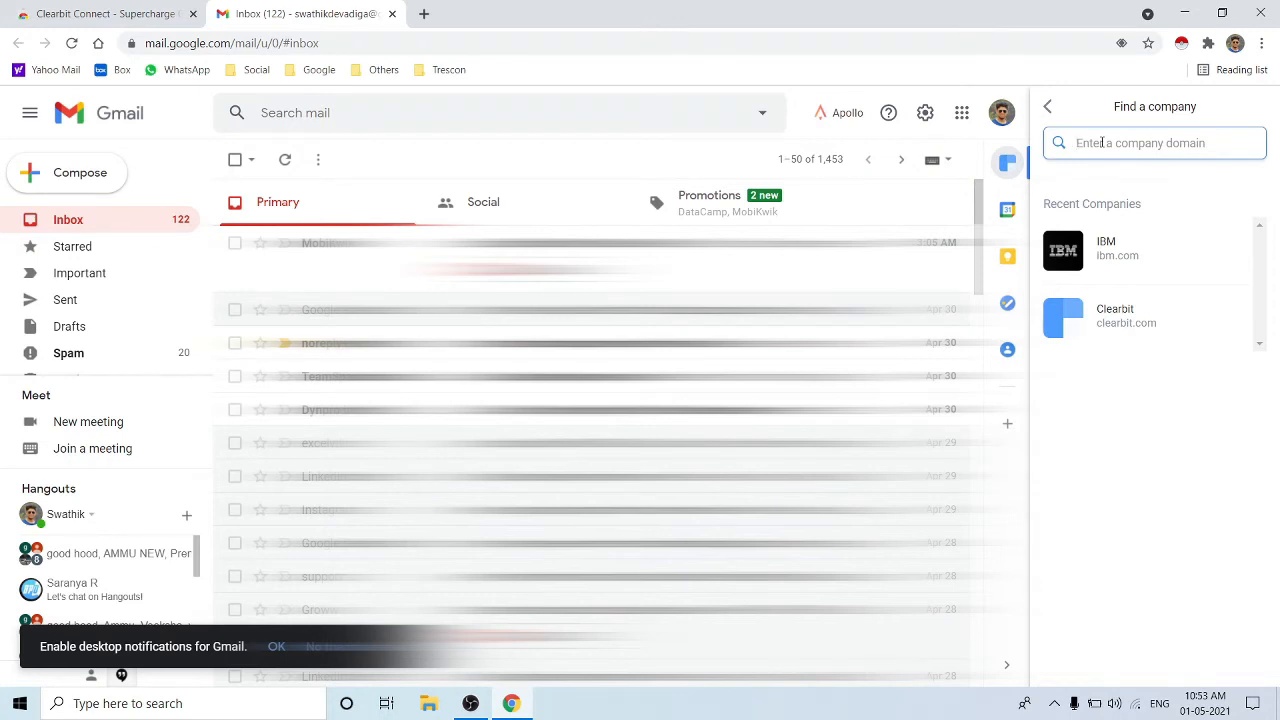
{"action": "type", "text": "lenovo"}
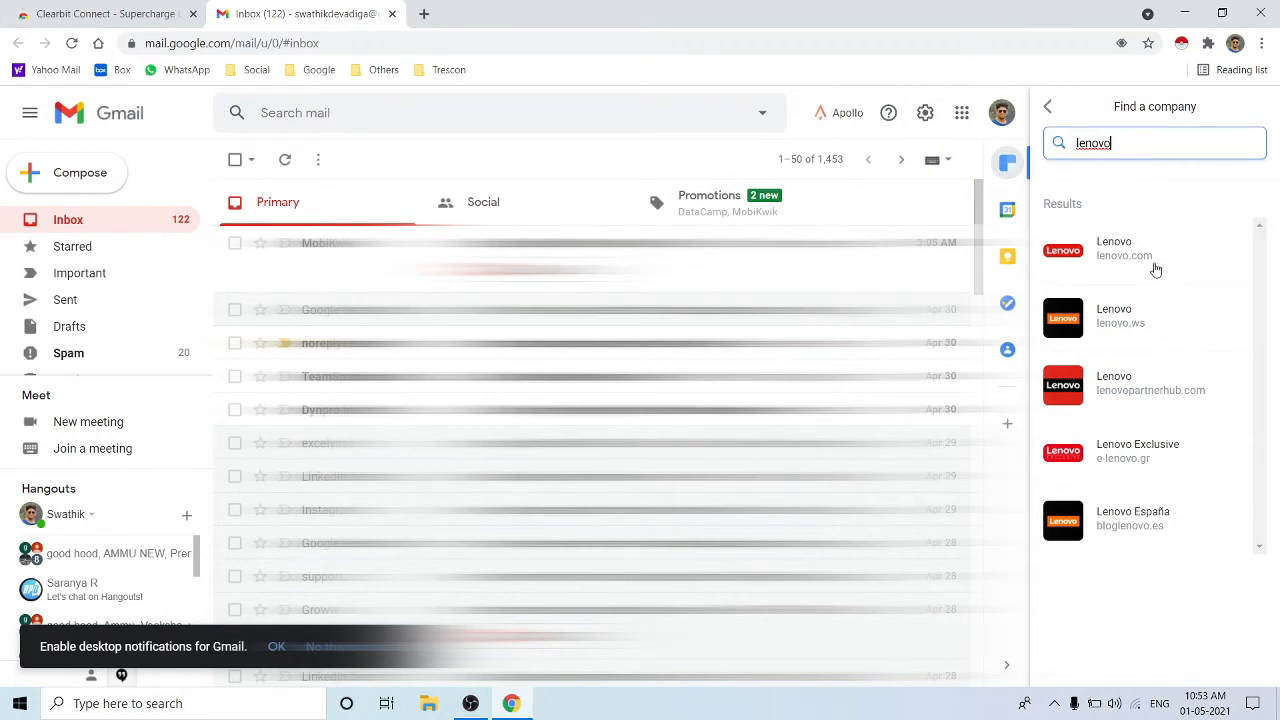
{"action": "left_click", "coordinate": [1136, 267]}
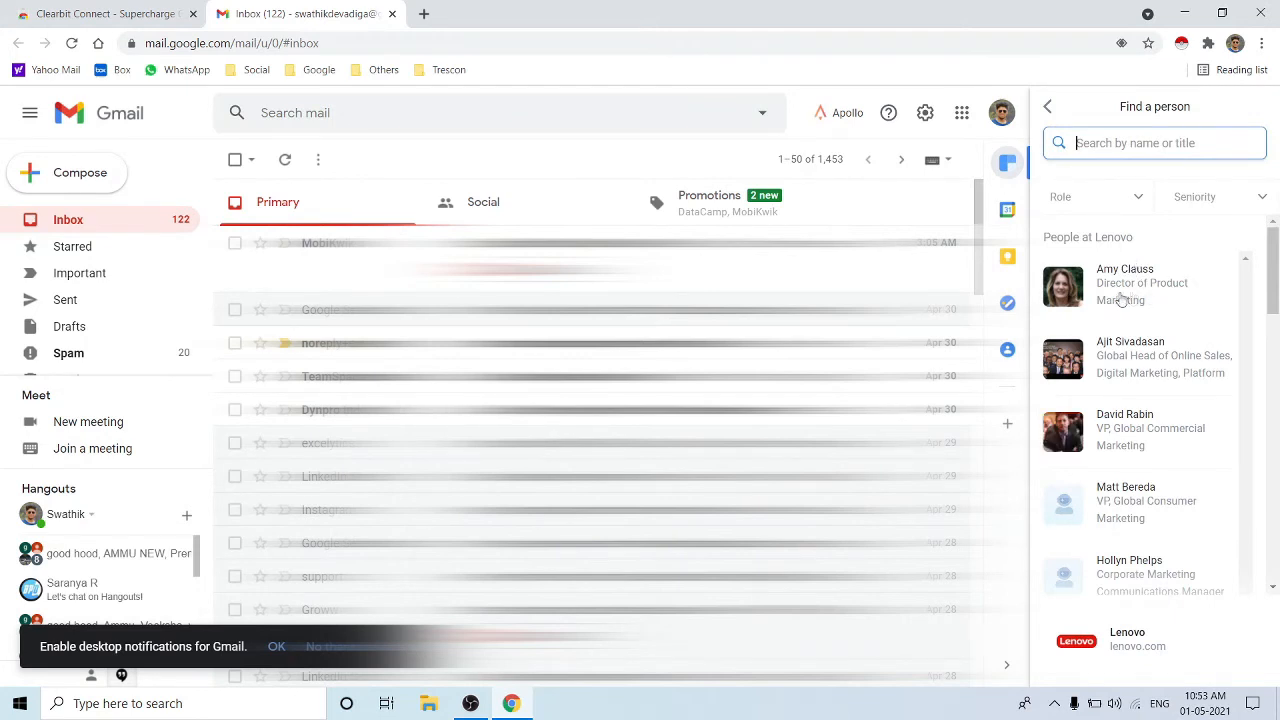
{"action": "left_click", "coordinate": [1103, 300]}
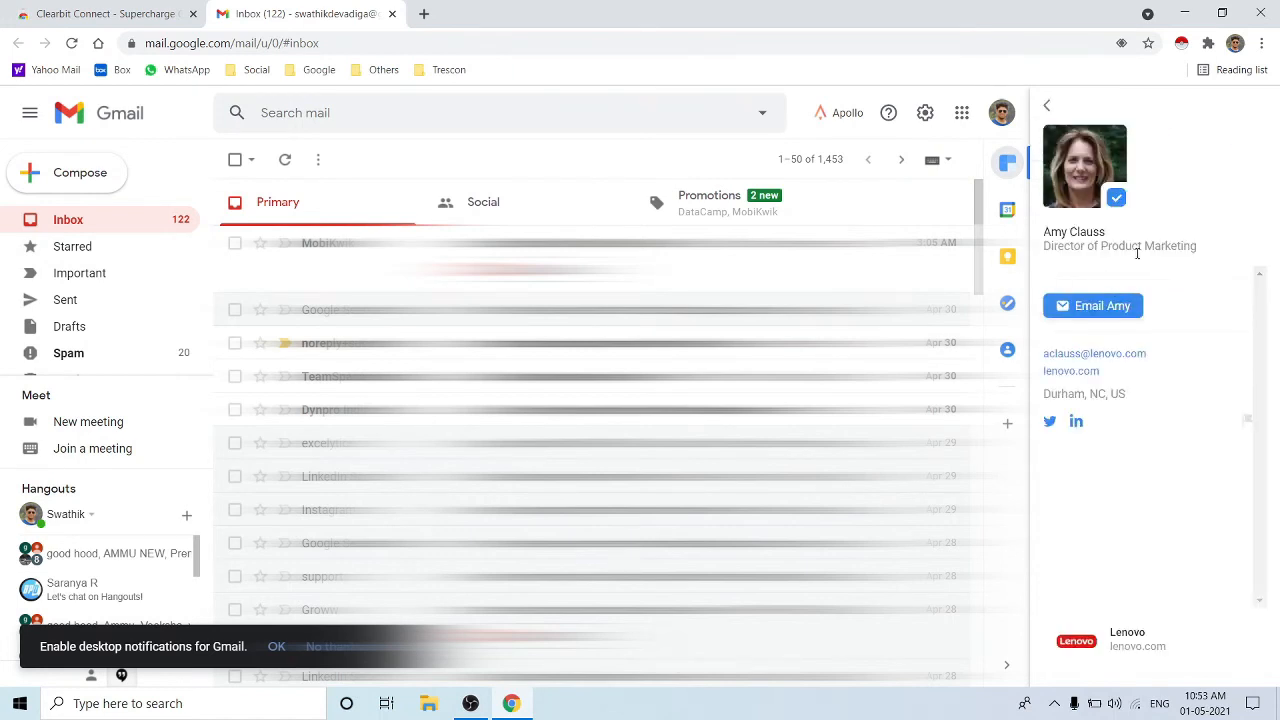
{"action": "mouse_move", "coordinate": [1038, 355]}
{"action": "left_mouse_down"}
{"action": "mouse_move", "coordinate": [1227, 373]}
{"action": "mouse_move", "coordinate": [1222, 362]}
{"action": "left_mouse_up"}
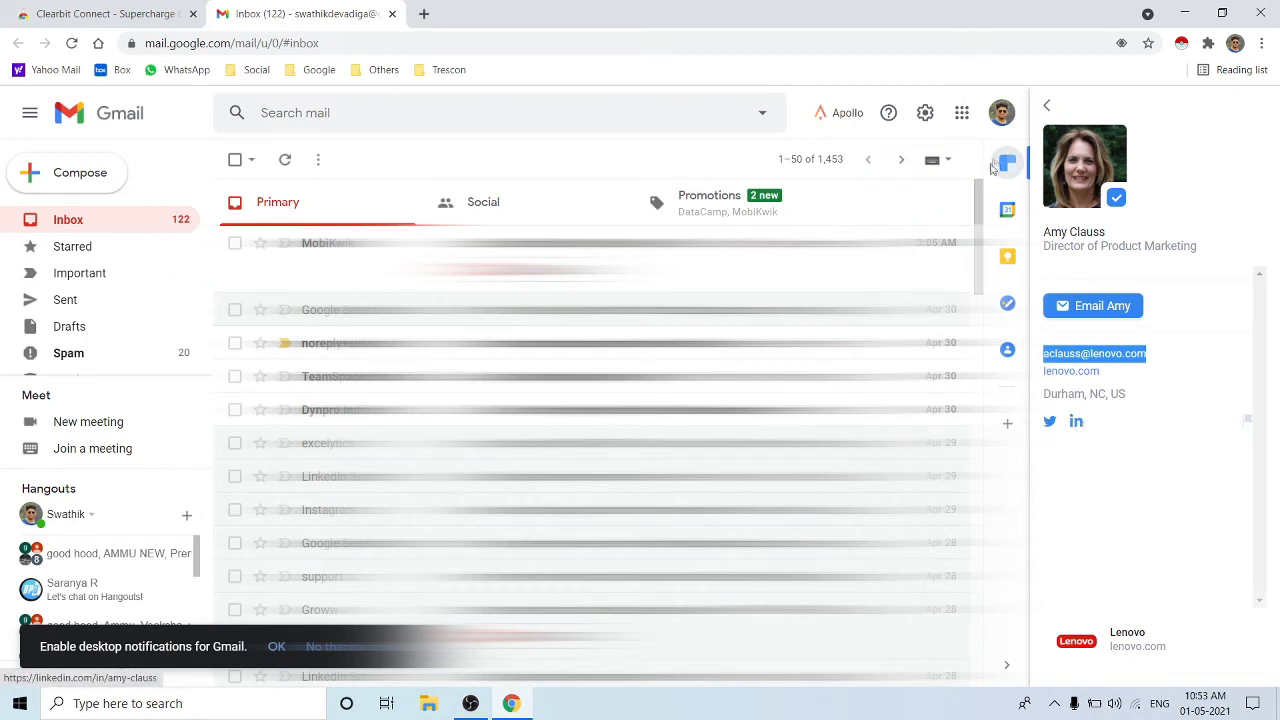
{"action": "left_click", "coordinate": [1047, 108]}
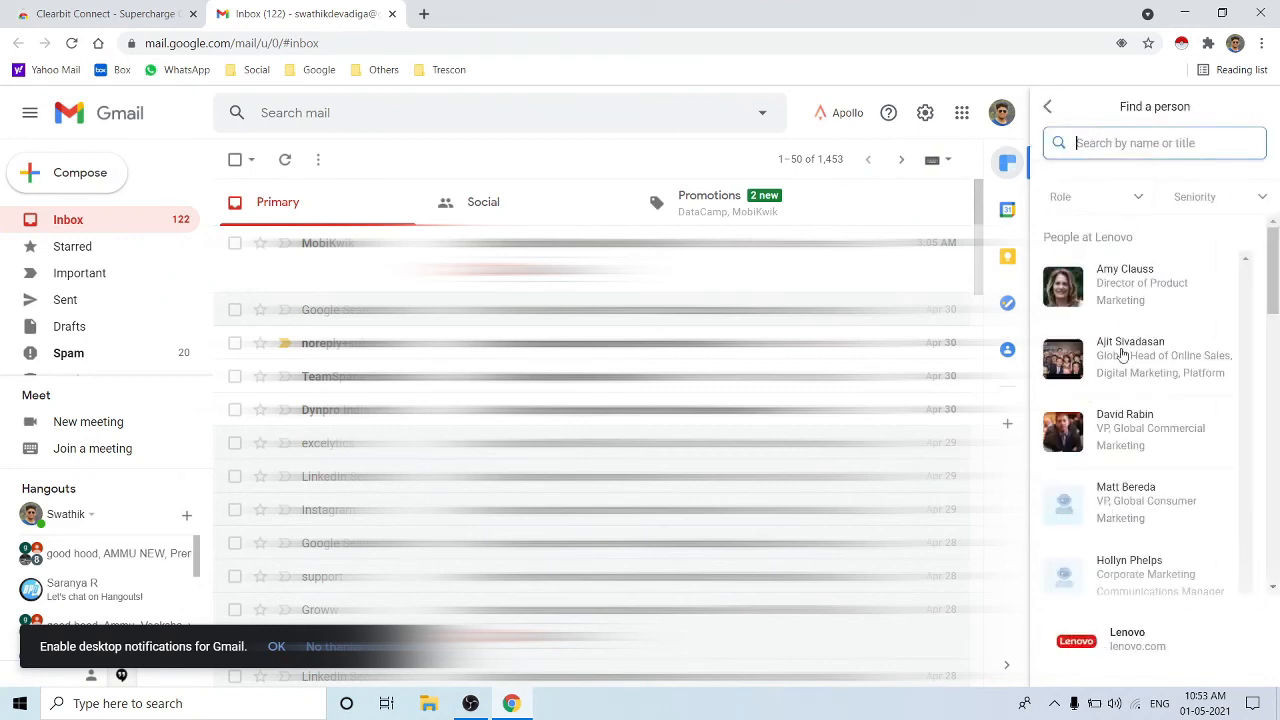
{"action": "scroll", "coordinate": [1160, 400], "scroll_direction": "down", "scroll_amount": 5}
{"action": "scroll", "coordinate": [1160, 400], "scroll_direction": "down", "scroll_amount": 5}
{"action": "scroll", "coordinate": [1165, 405], "scroll_direction": "down", "scroll_amount": 5}
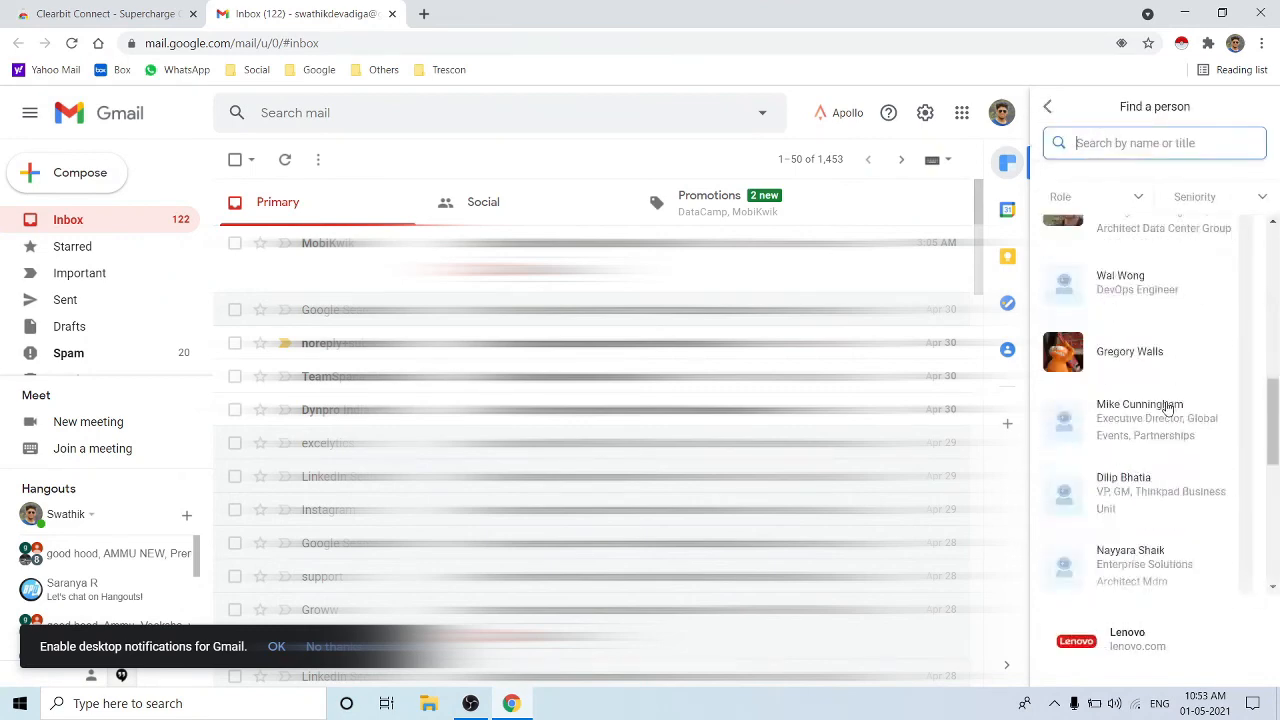
{"action": "scroll", "coordinate": [1168, 408], "scroll_direction": "down", "scroll_amount": 3}
{"action": "scroll", "coordinate": [1168, 408], "scroll_direction": "down", "scroll_amount": 2}
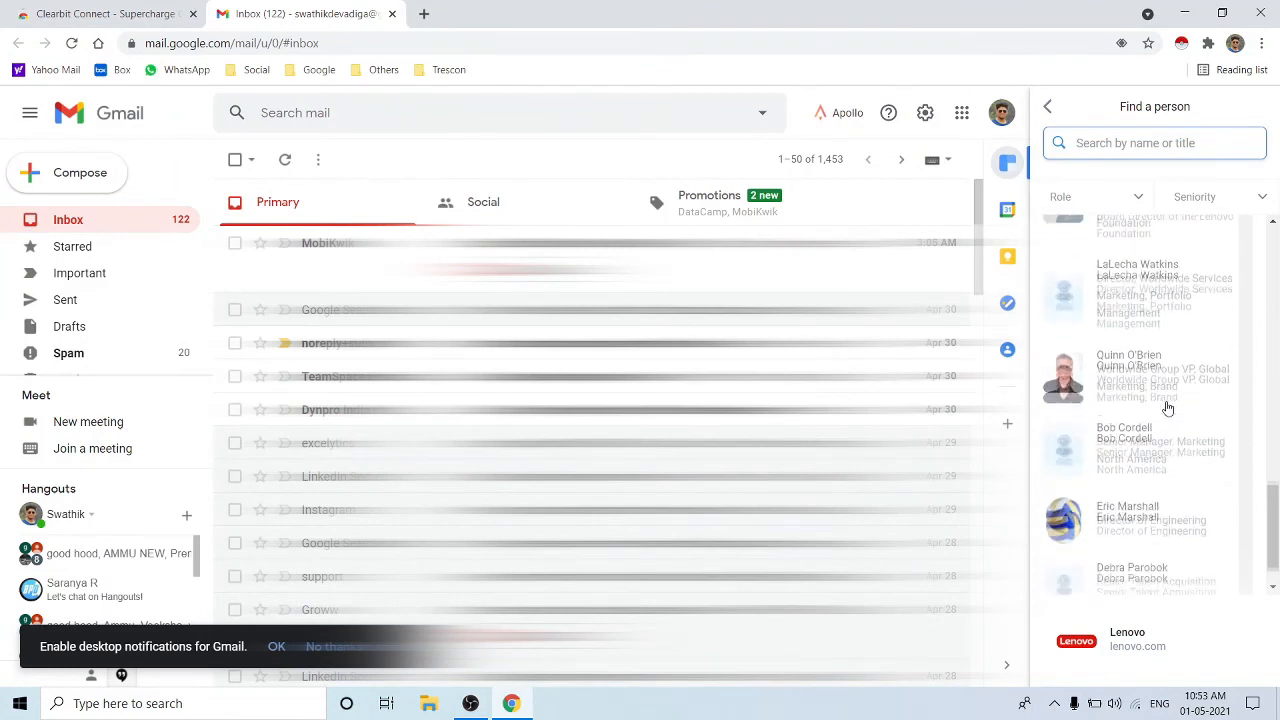
- Back out to the company finder and close the Clearbit sidebar
{"action": "left_click", "coordinate": [1048, 107]}
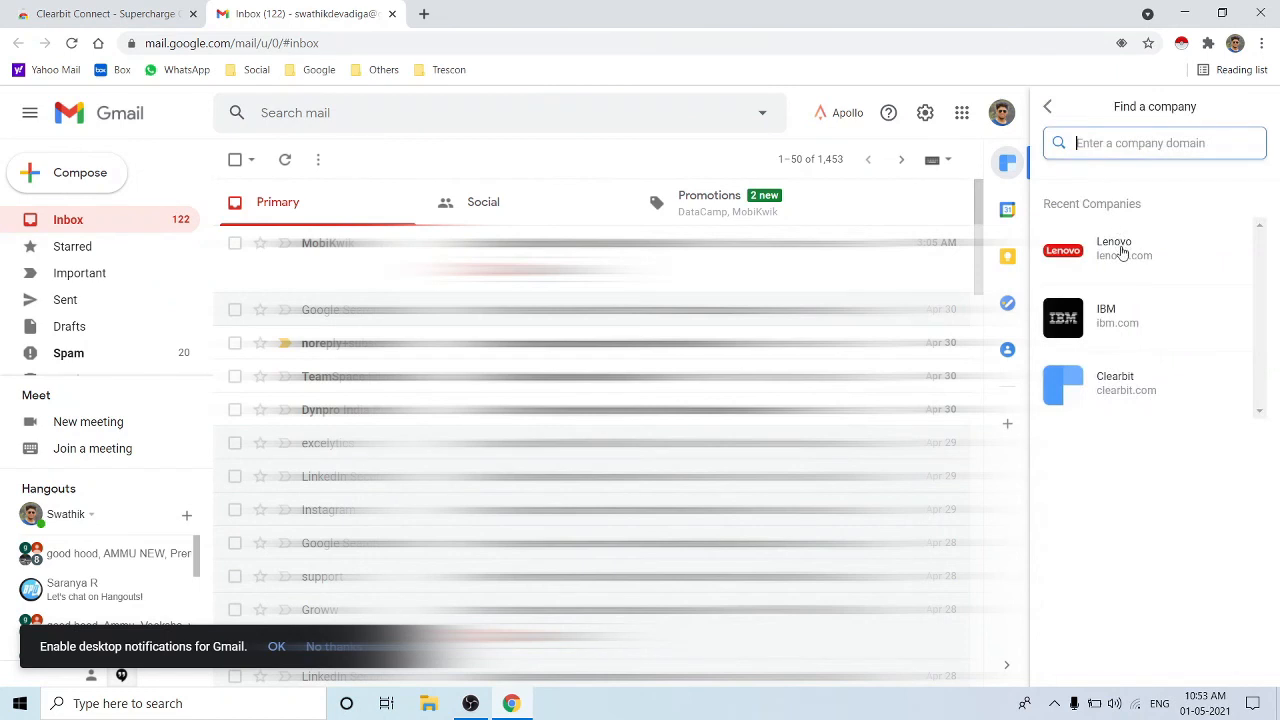
{"action": "left_click", "coordinate": [1048, 107]}
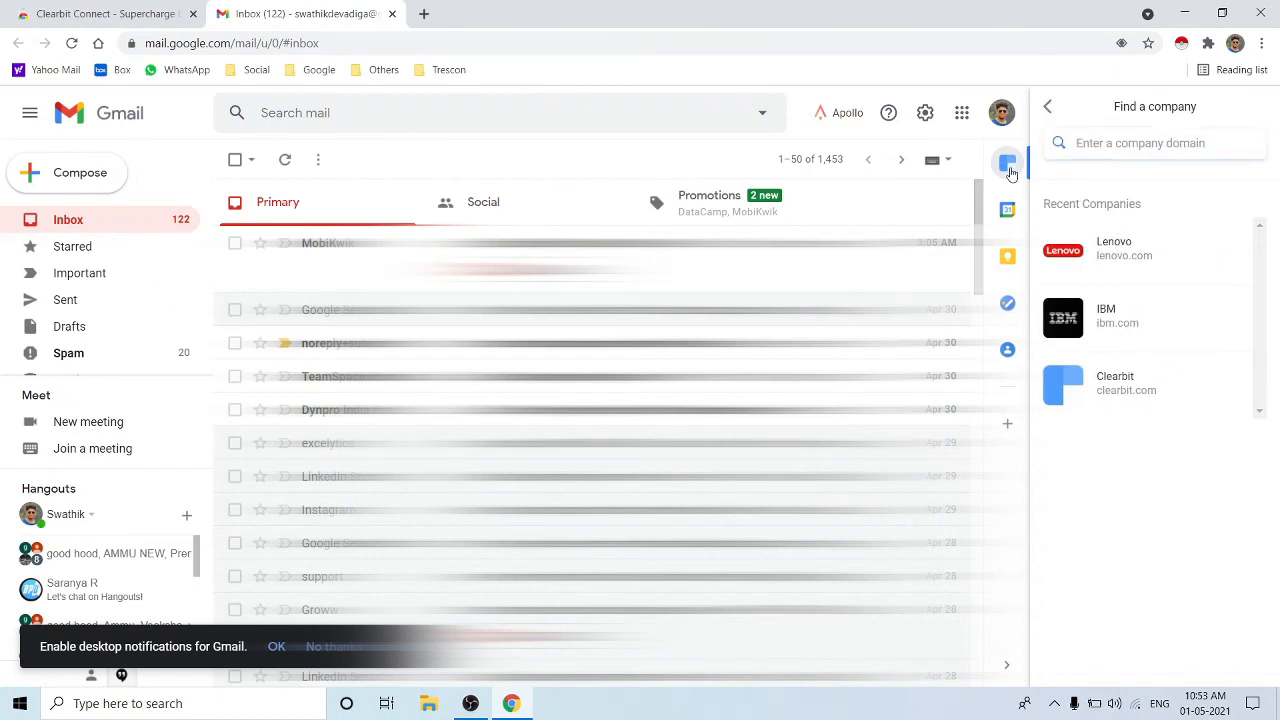